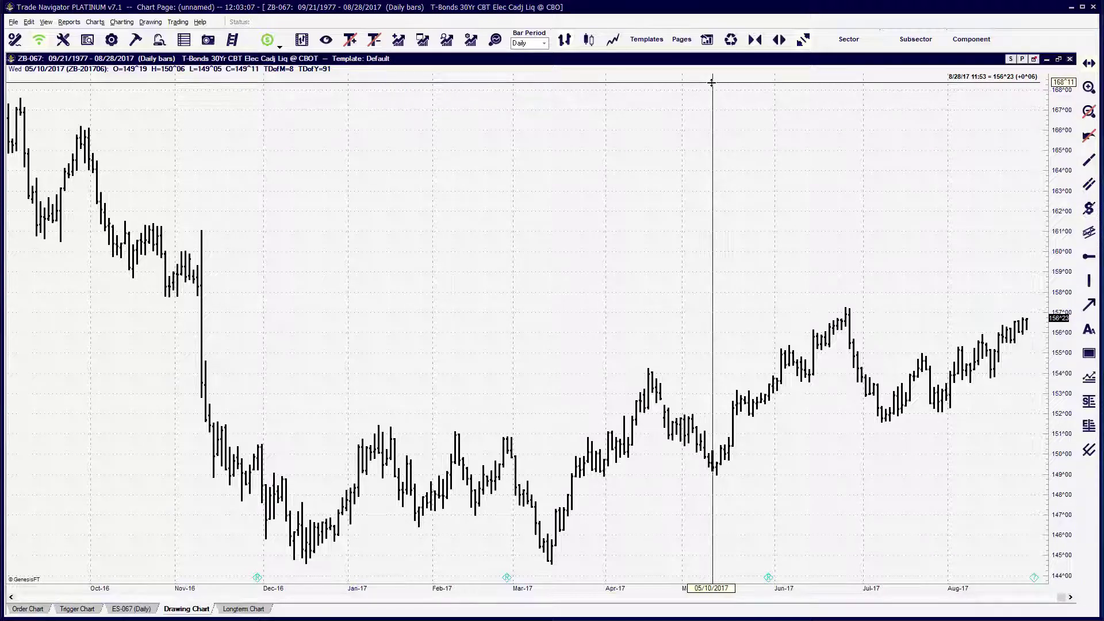
- Start a new chart with May 2018 wheat, ZW-201805, as its symbol
{"action": "key", "text": "ctrl+n"}
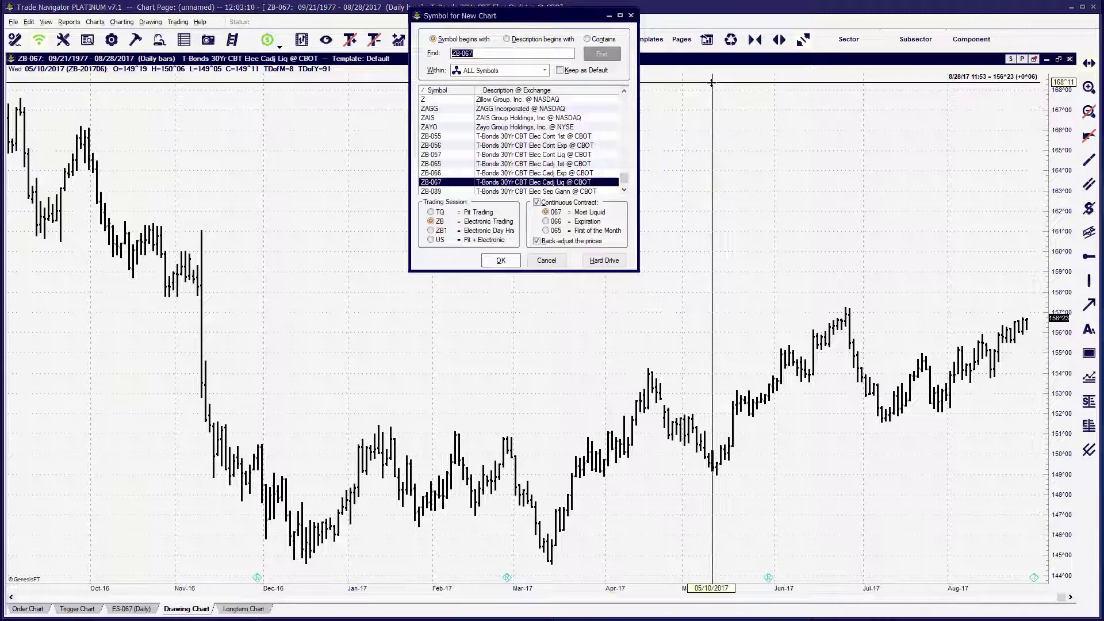
{"action": "type", "text": "ZW-201805"}
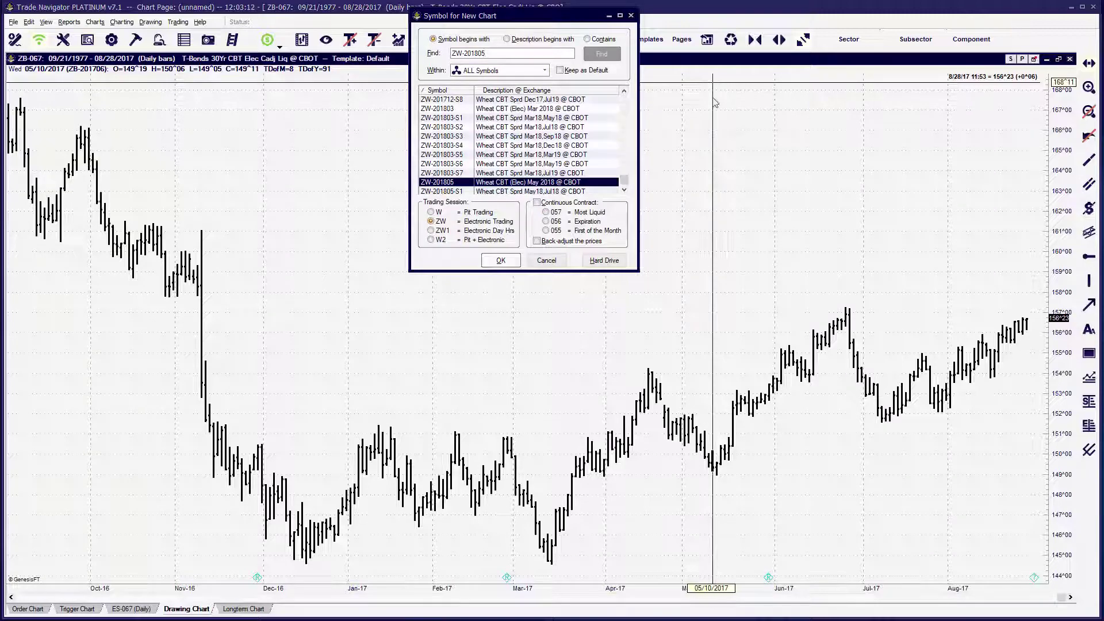
{"action": "left_click", "coordinate": [495, 262]}
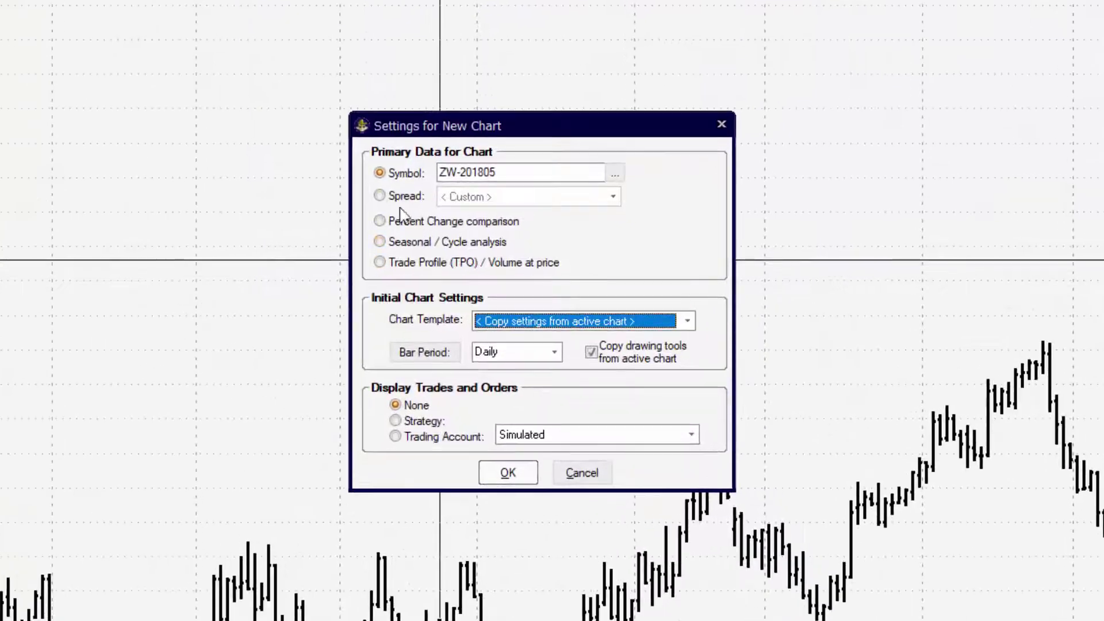
- Make the chart a Spread, with the second leg ZW-201807 set to minus
{"action": "left_click", "coordinate": [379, 196]}
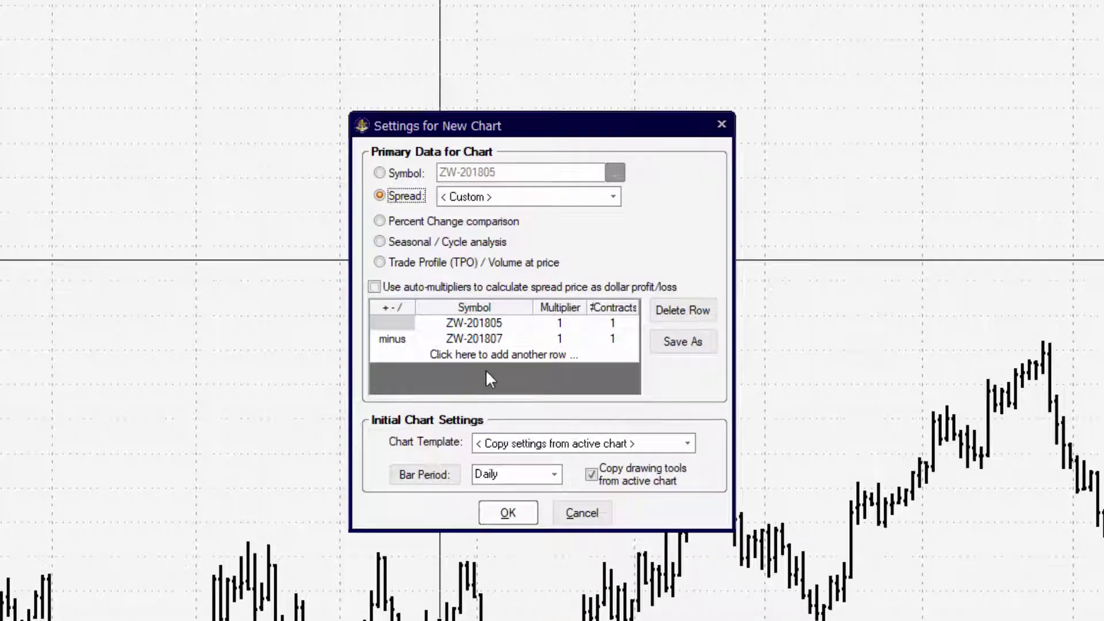
{"action": "left_click", "coordinate": [401, 340]}
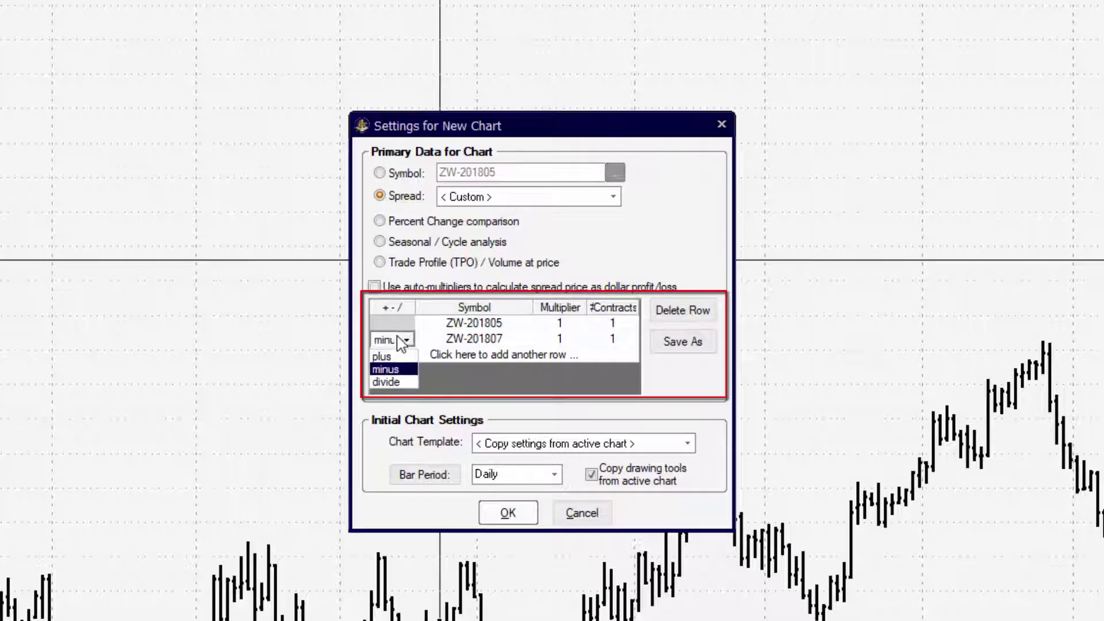
{"action": "left_click", "coordinate": [412, 370]}
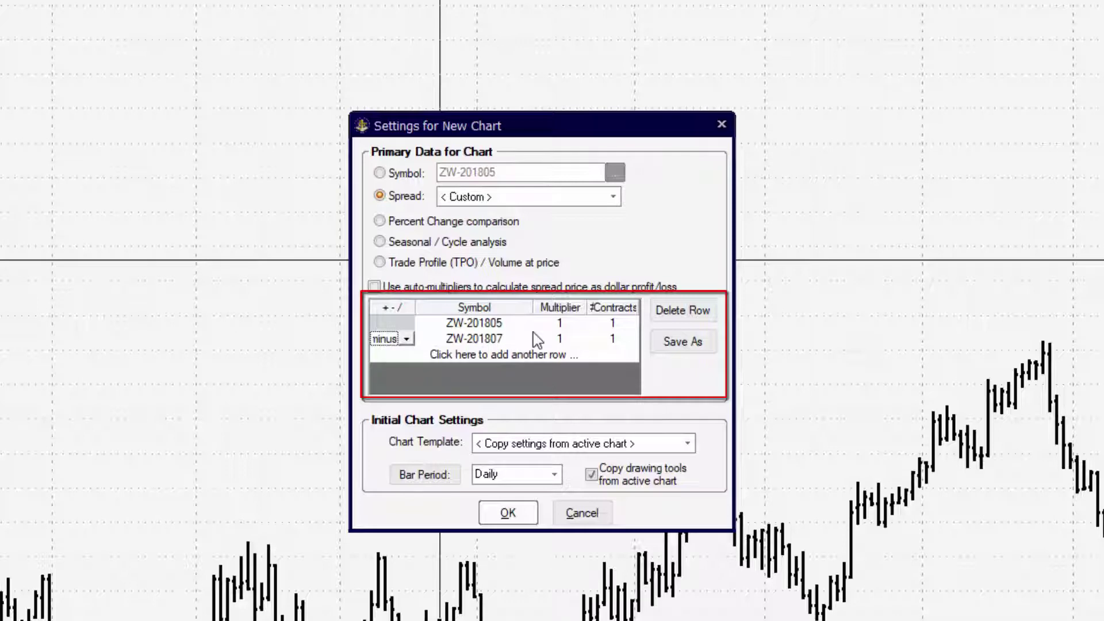
{"action": "left_click", "coordinate": [499, 339]}
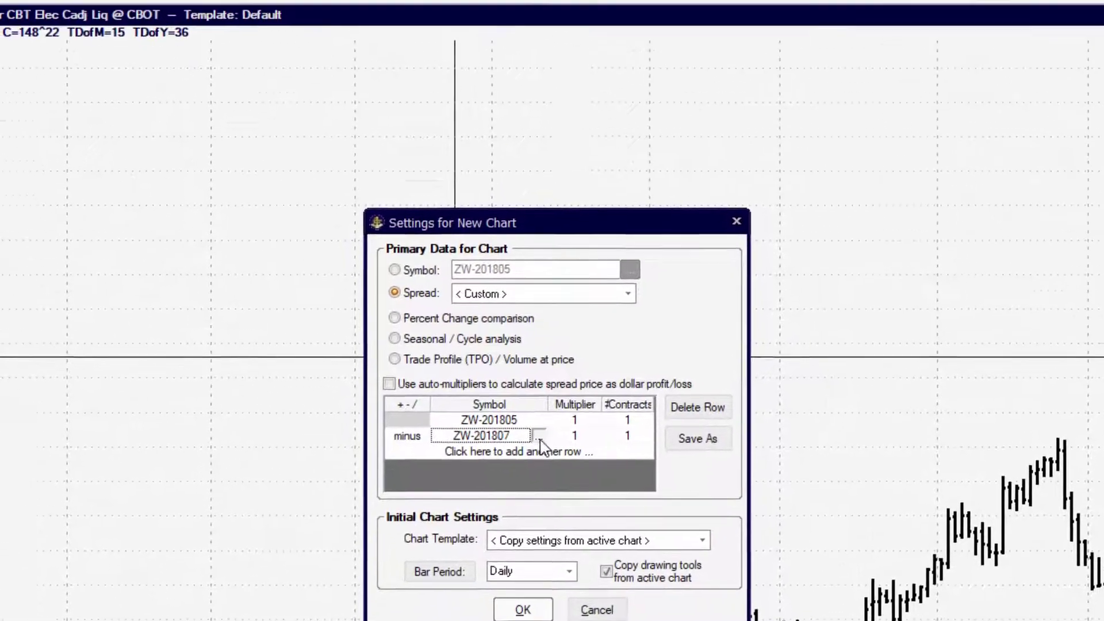
- Replace the second leg with September 2018 wheat, ZW-201809, in the Symbol Selector
{"action": "left_click", "coordinate": [539, 437]}
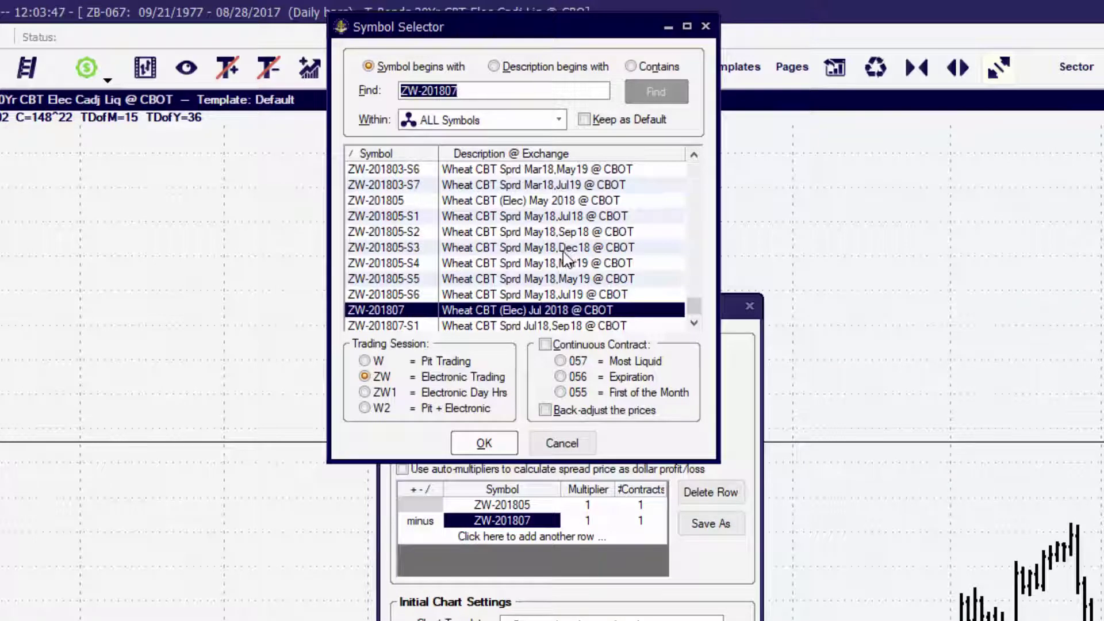
{"action": "scroll", "coordinate": [563, 261], "scroll_direction": "down", "scroll_amount": 5}
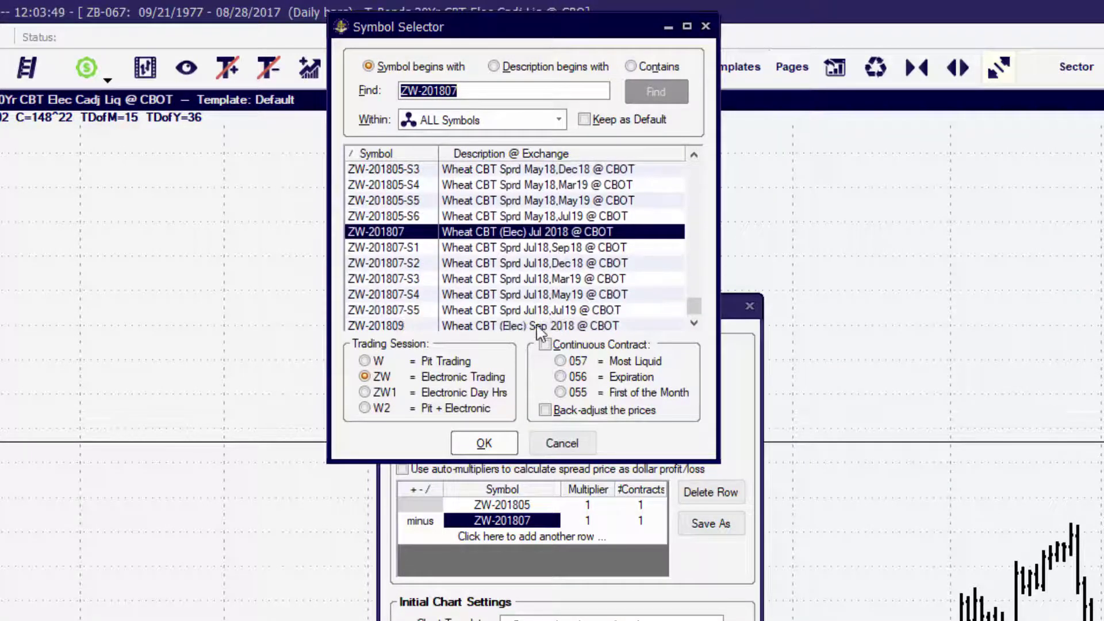
{"action": "scroll", "coordinate": [540, 322], "scroll_direction": "down", "scroll_amount": 1}
{"action": "left_click", "coordinate": [537, 310]}
{"action": "left_click", "coordinate": [535, 279]}
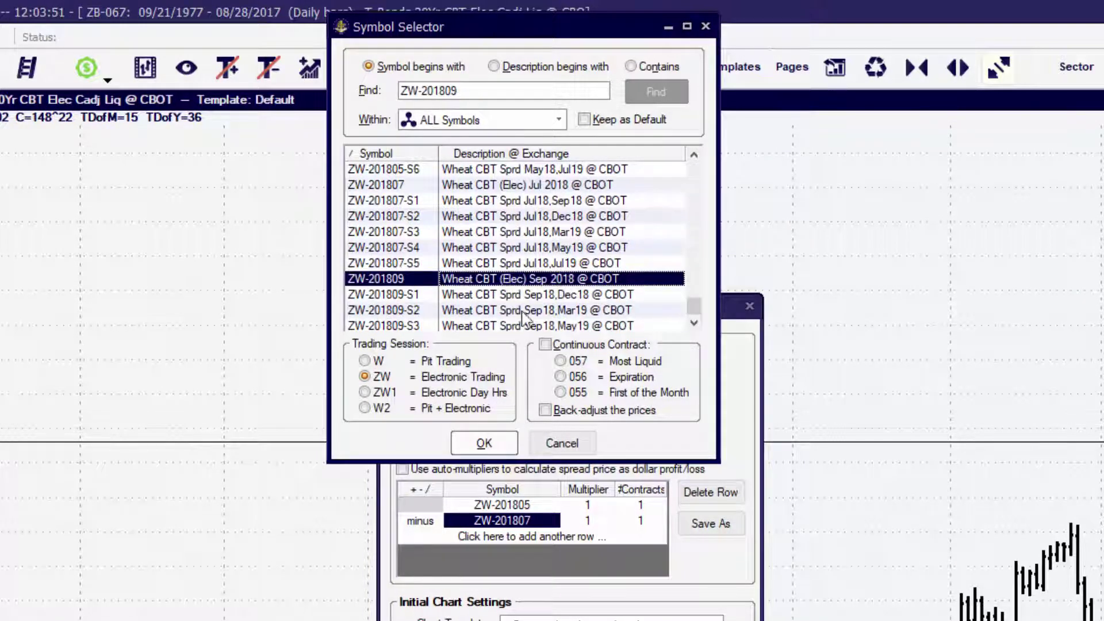
{"action": "left_click", "coordinate": [484, 443]}
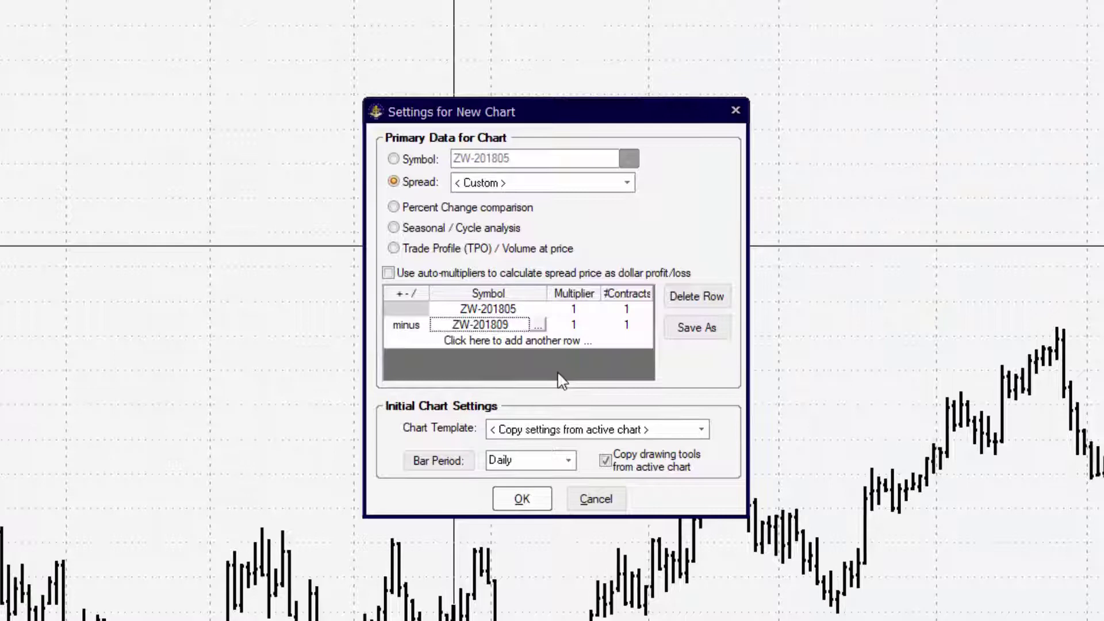
- Keep the second leg's multiplier at 1 and add a third leg subtracting ZW-201812
{"action": "left_click", "coordinate": [576, 321]}
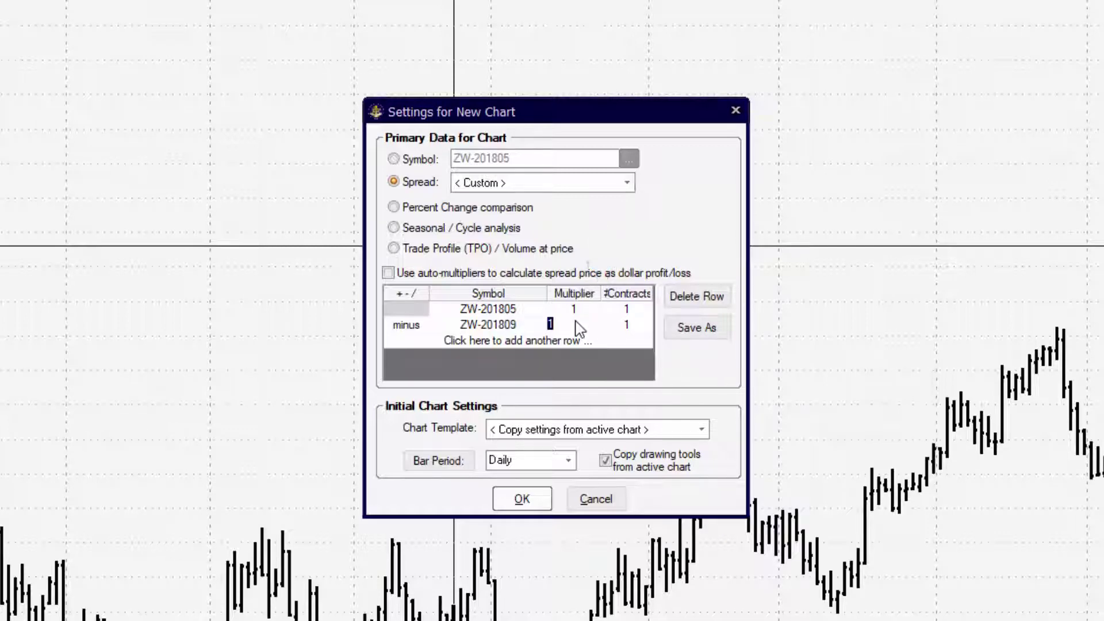
{"action": "left_click", "coordinate": [640, 327]}
{"action": "left_click", "coordinate": [502, 341]}
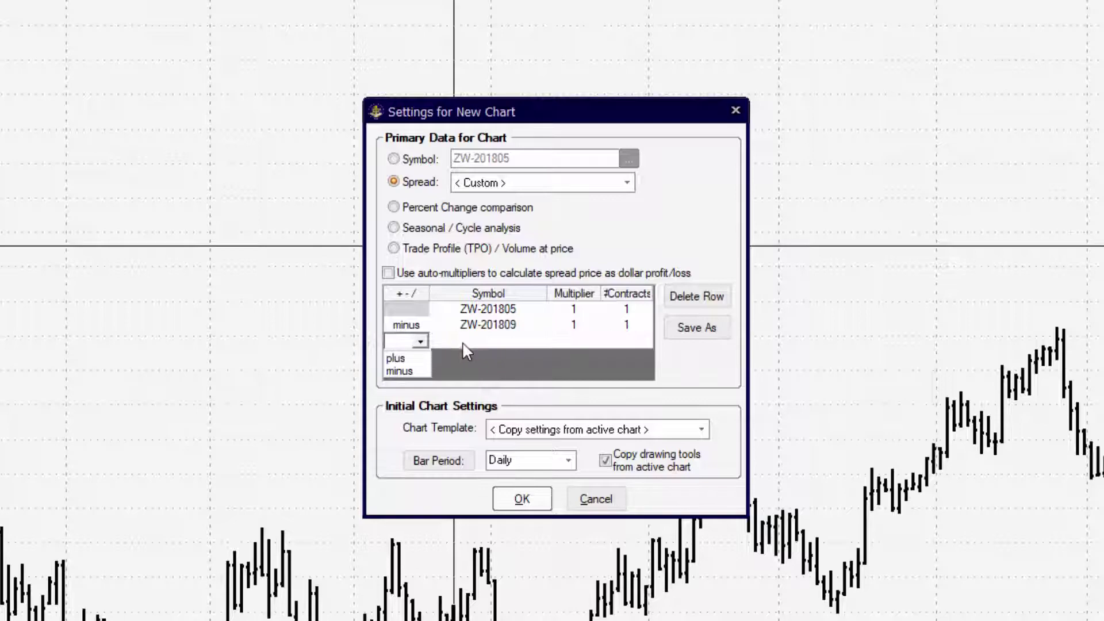
{"action": "left_click", "coordinate": [411, 372]}
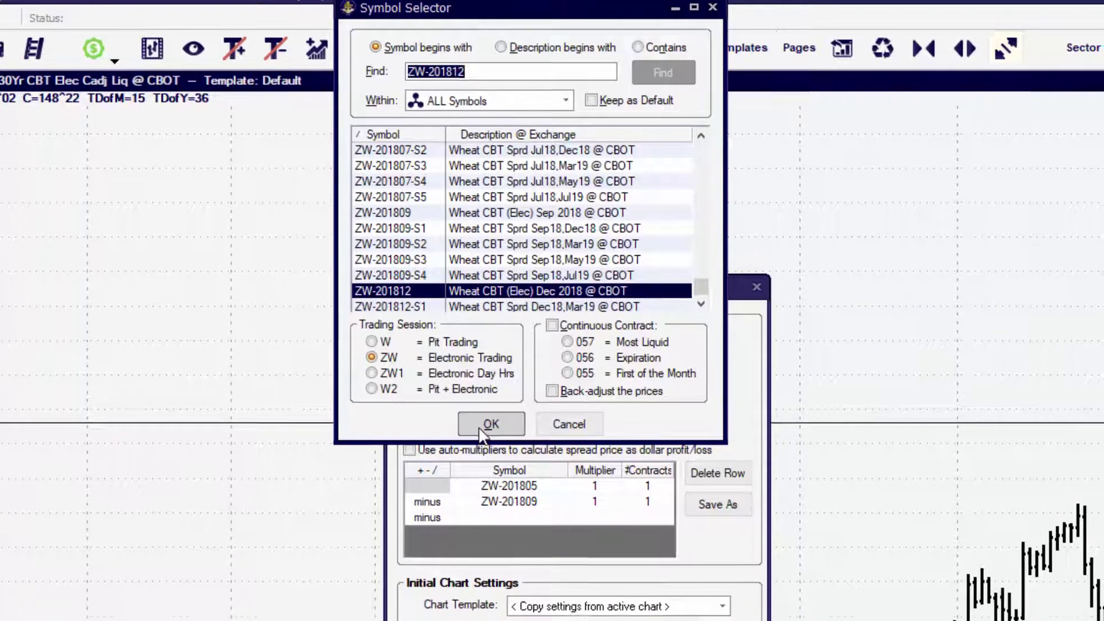
{"action": "left_click", "coordinate": [486, 446]}
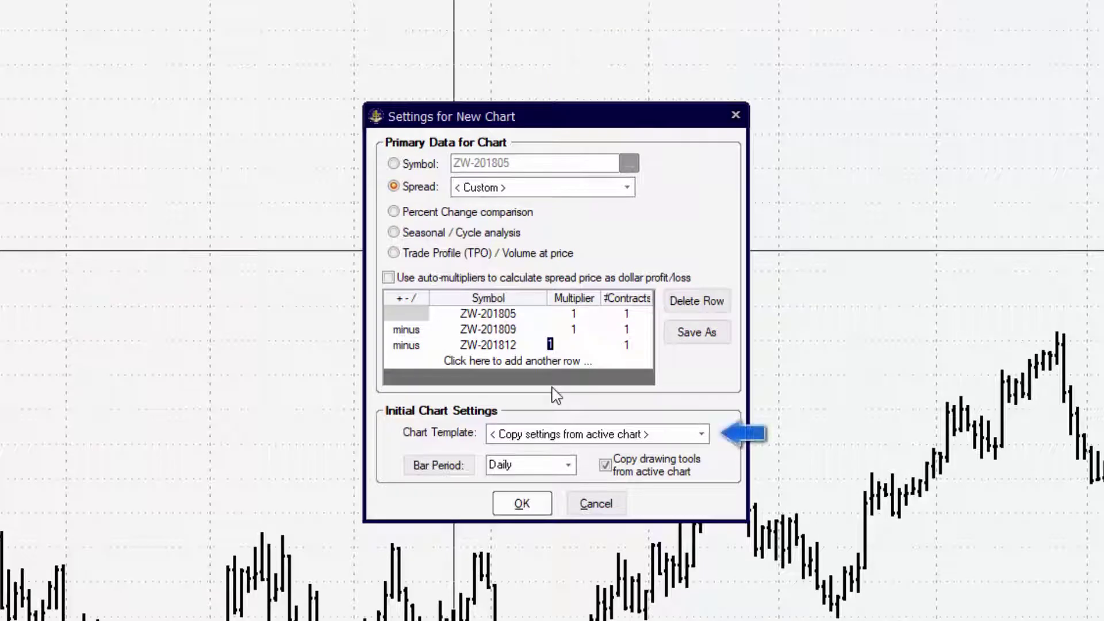
- Create the spread chart using the Default template with Daily bars
{"action": "left_click", "coordinate": [702, 435]}
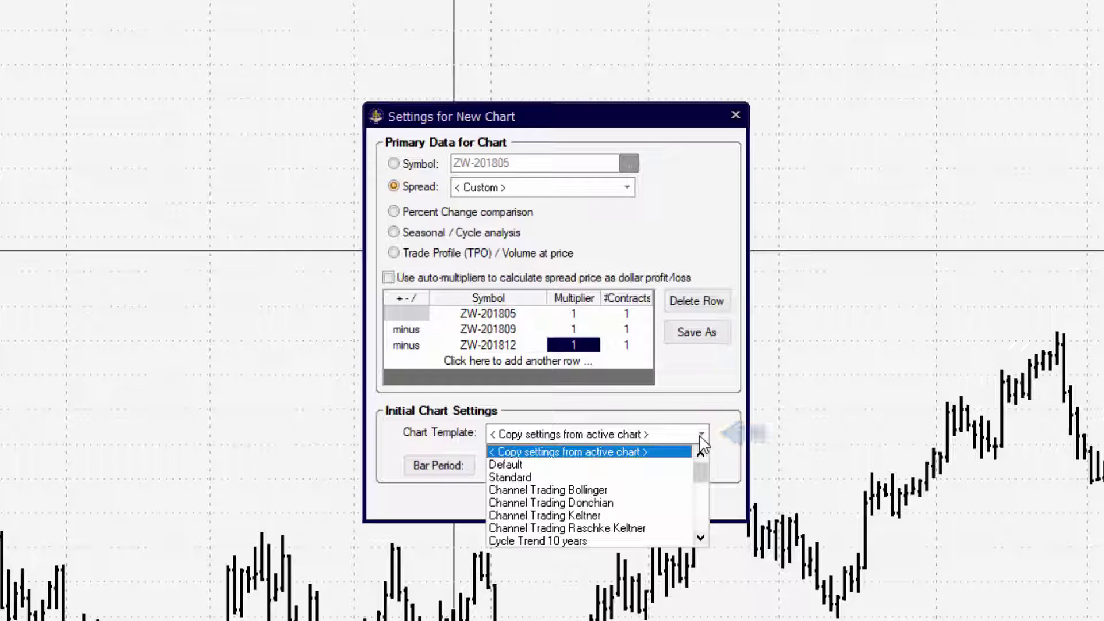
{"action": "scroll", "coordinate": [653, 469], "scroll_direction": "down", "scroll_amount": 2}
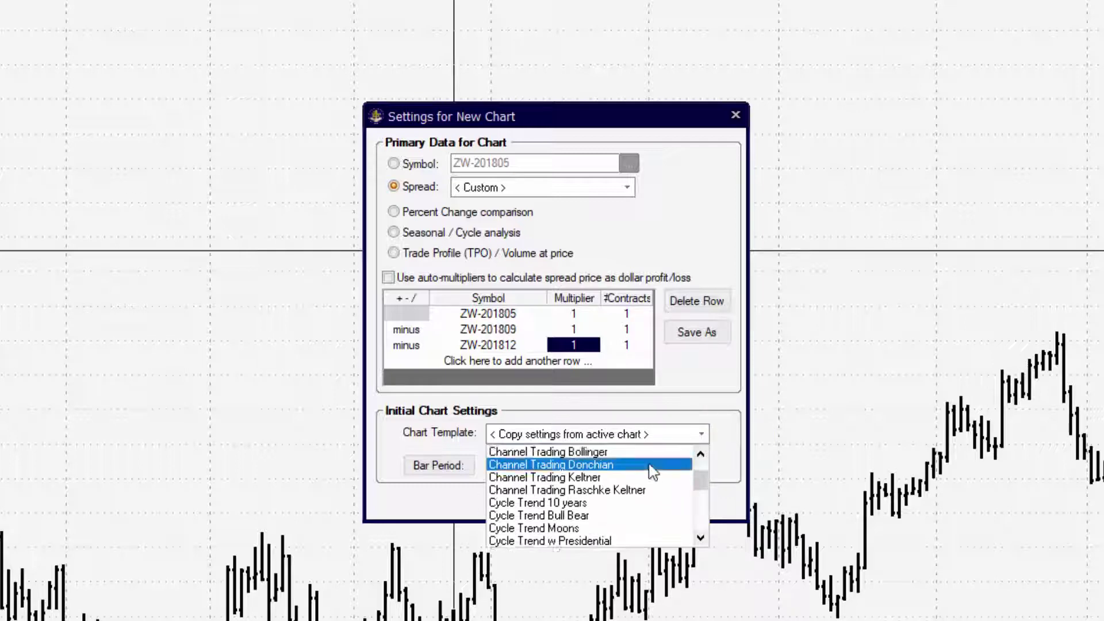
{"action": "scroll", "coordinate": [653, 471], "scroll_direction": "up", "scroll_amount": 3}
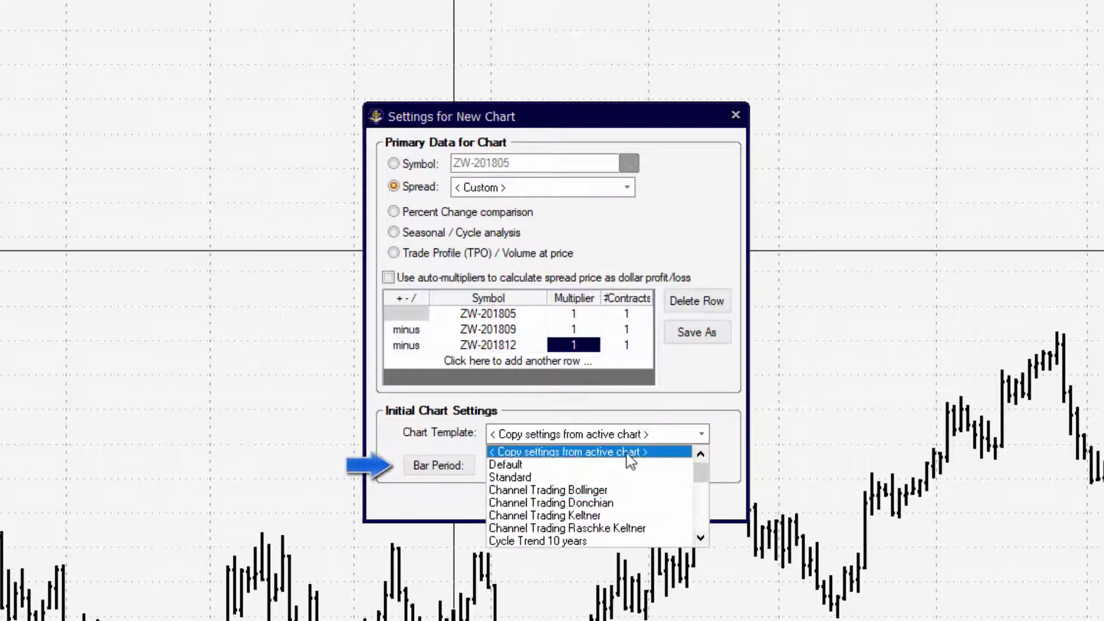
{"action": "left_click", "coordinate": [586, 465]}
{"action": "left_click", "coordinate": [562, 468]}
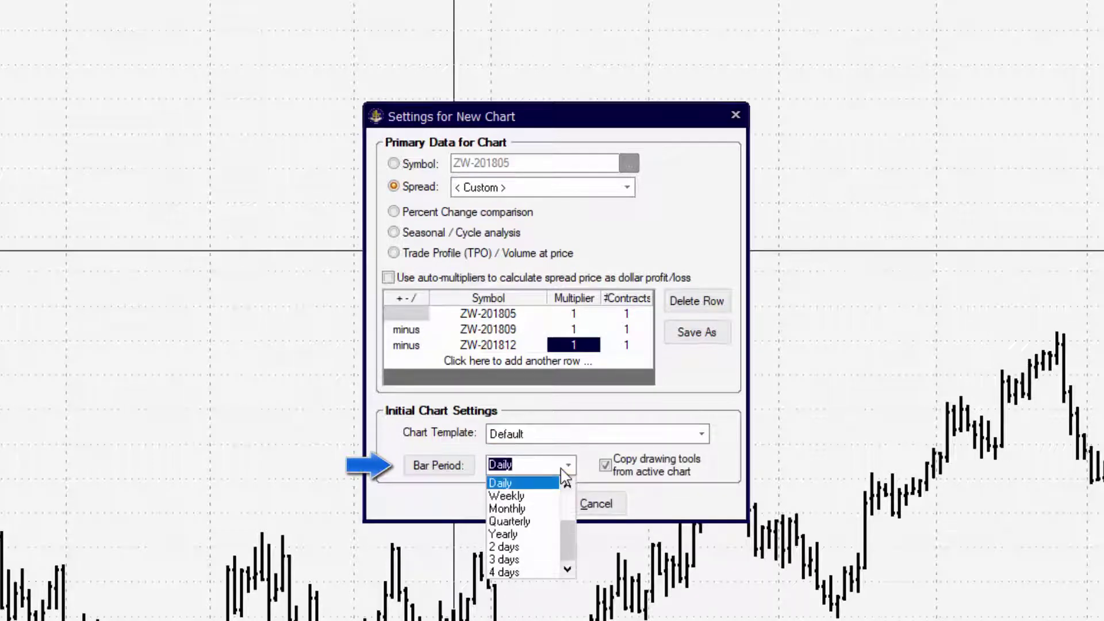
{"action": "left_click", "coordinate": [567, 469]}
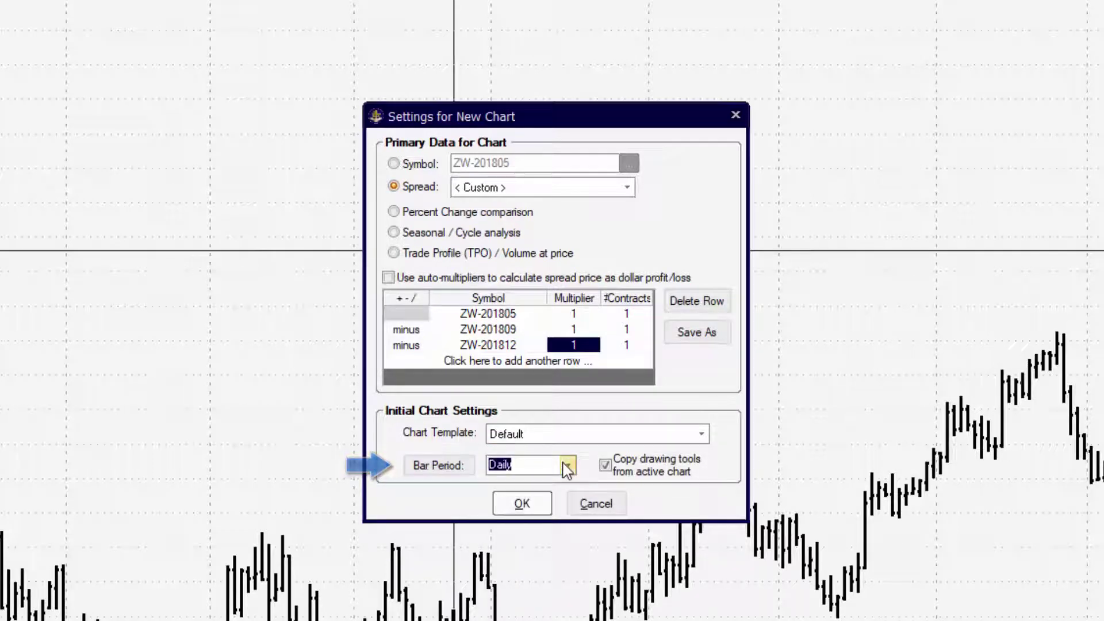
{"action": "left_click", "coordinate": [524, 504]}
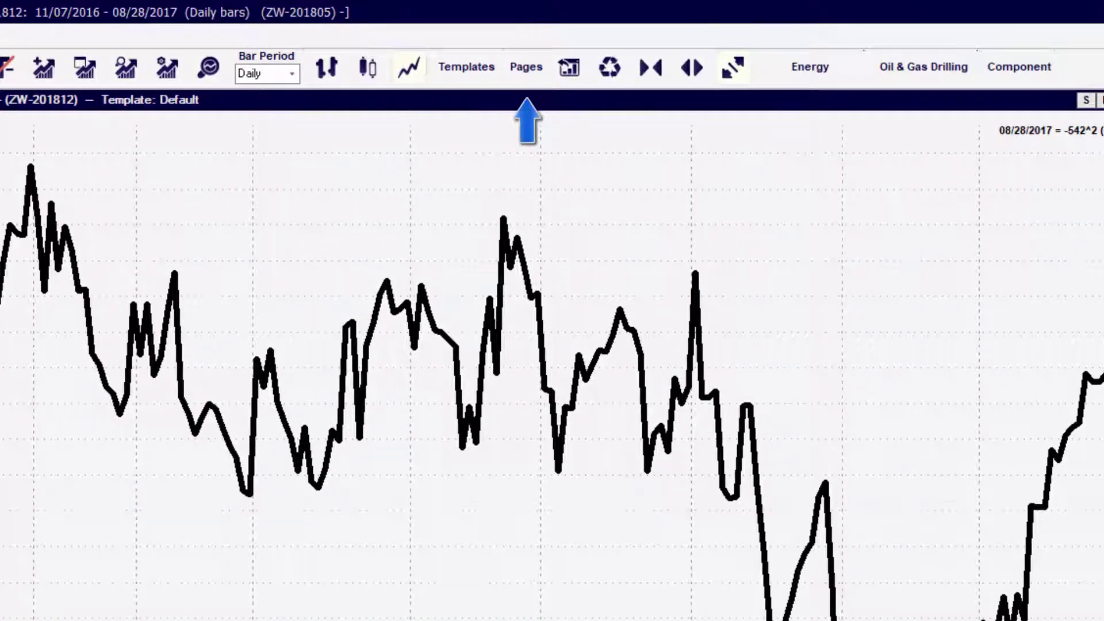
- Save the chart page under the name 'Spread' from the Pages menu
{"action": "left_click", "coordinate": [526, 68]}
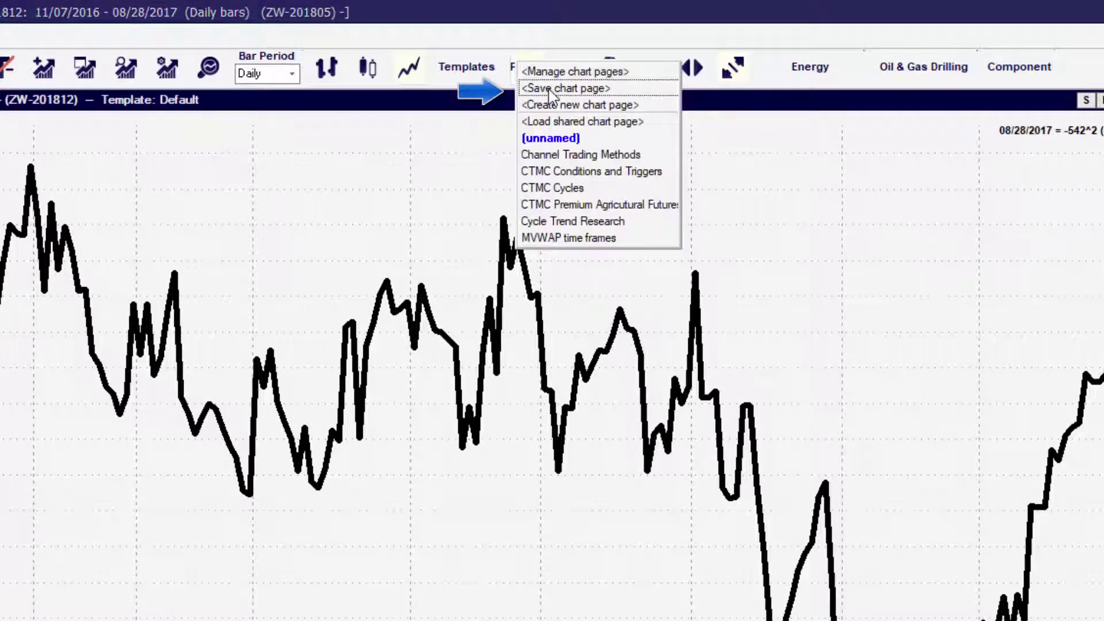
{"action": "left_click", "coordinate": [543, 88]}
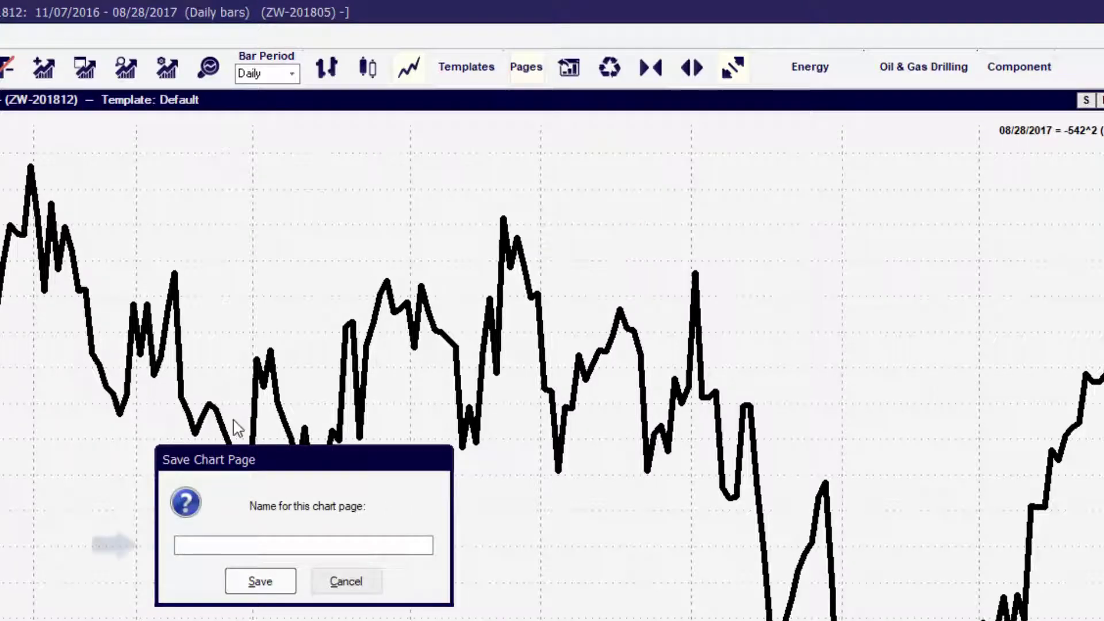
{"action": "type", "text": "Spread"}
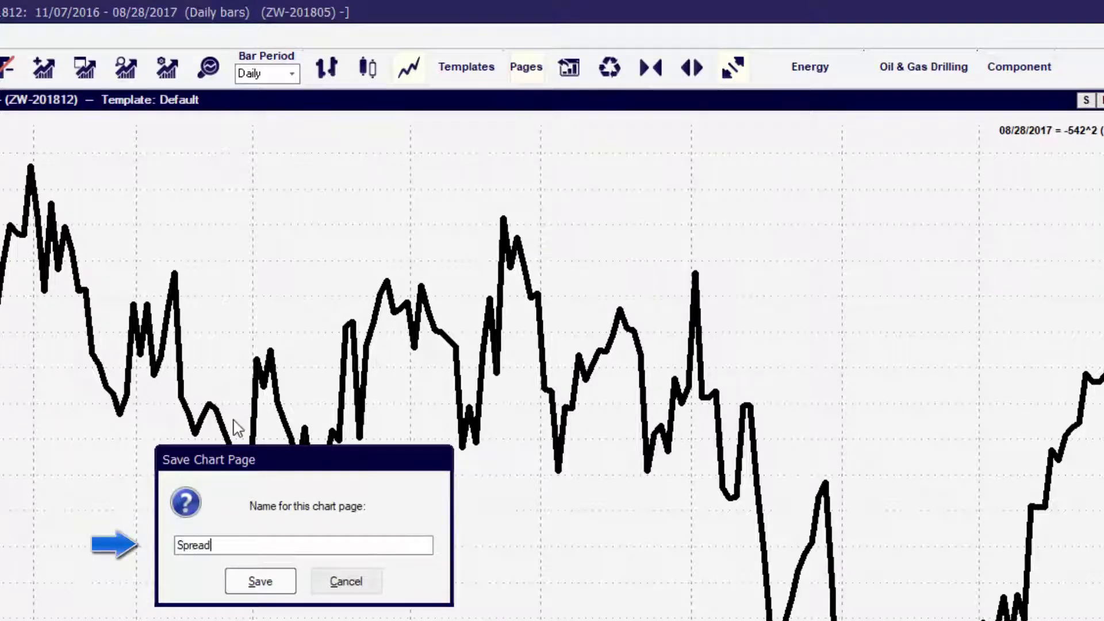
{"action": "left_click", "coordinate": [235, 589]}
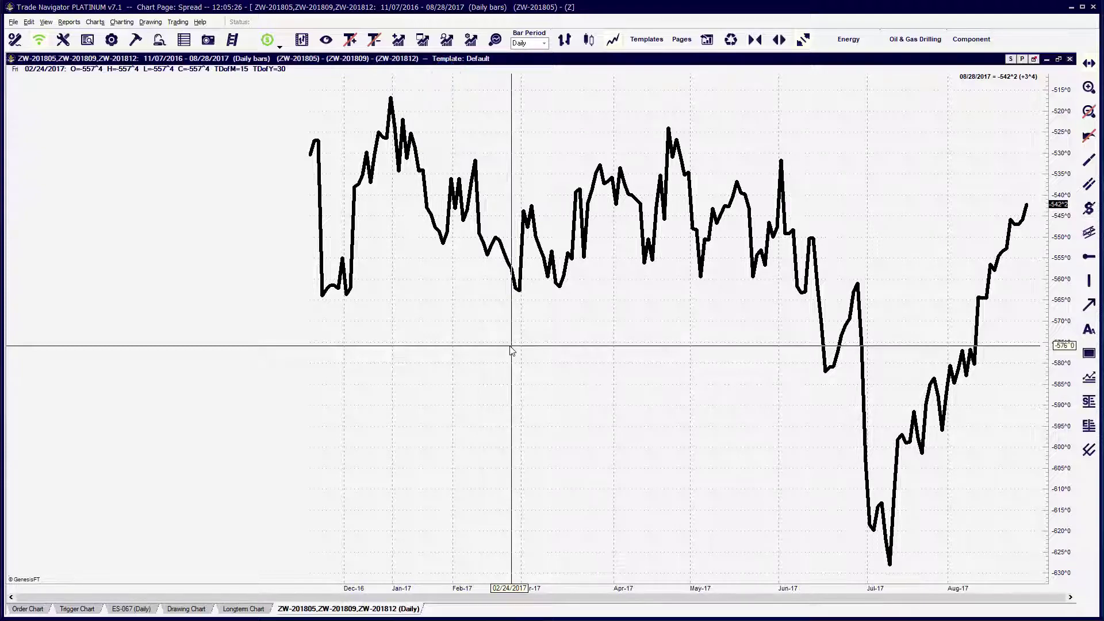
- Add the Spread Difference (p1 minus p2) study, found by searching 'spre', to the chart
{"action": "key", "text": "a"}
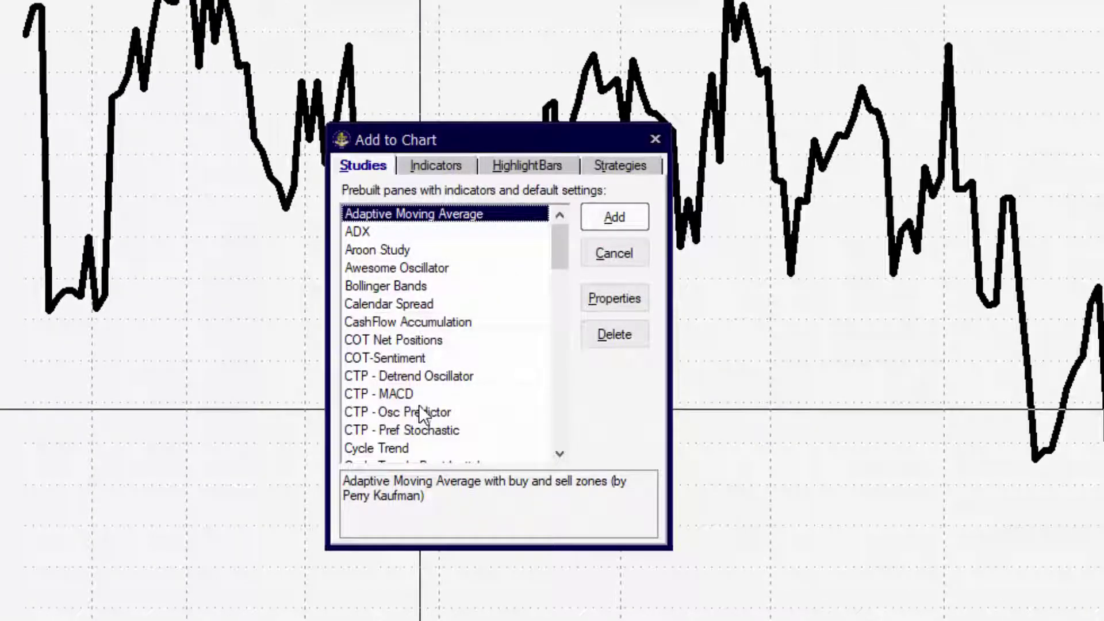
{"action": "type", "text": "spre"}
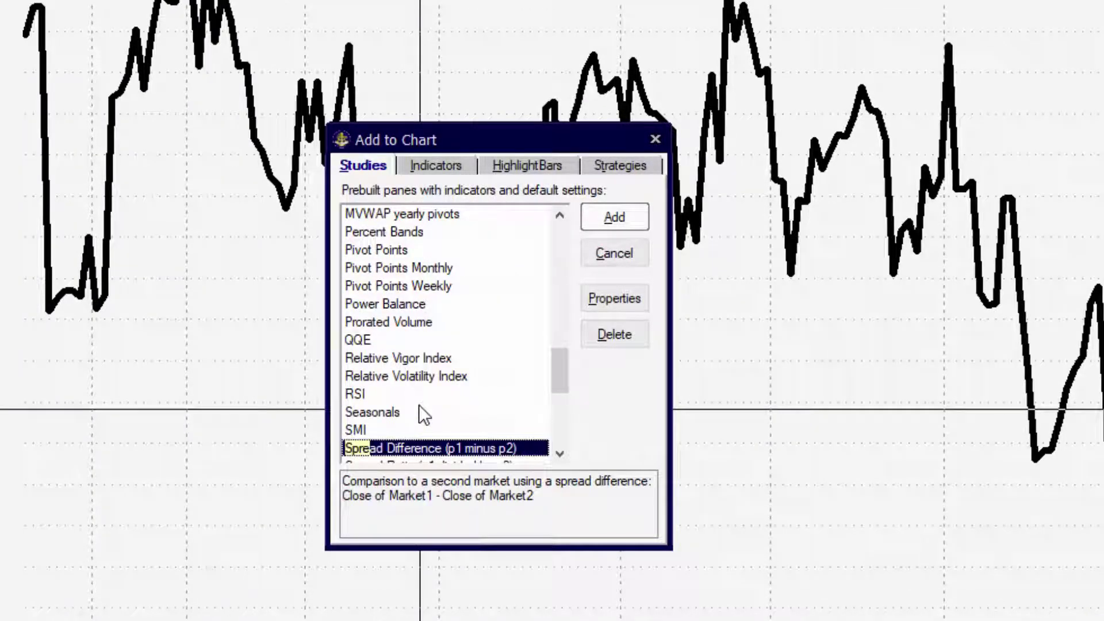
{"action": "scroll", "coordinate": [399, 375], "scroll_direction": "down", "scroll_amount": 1}
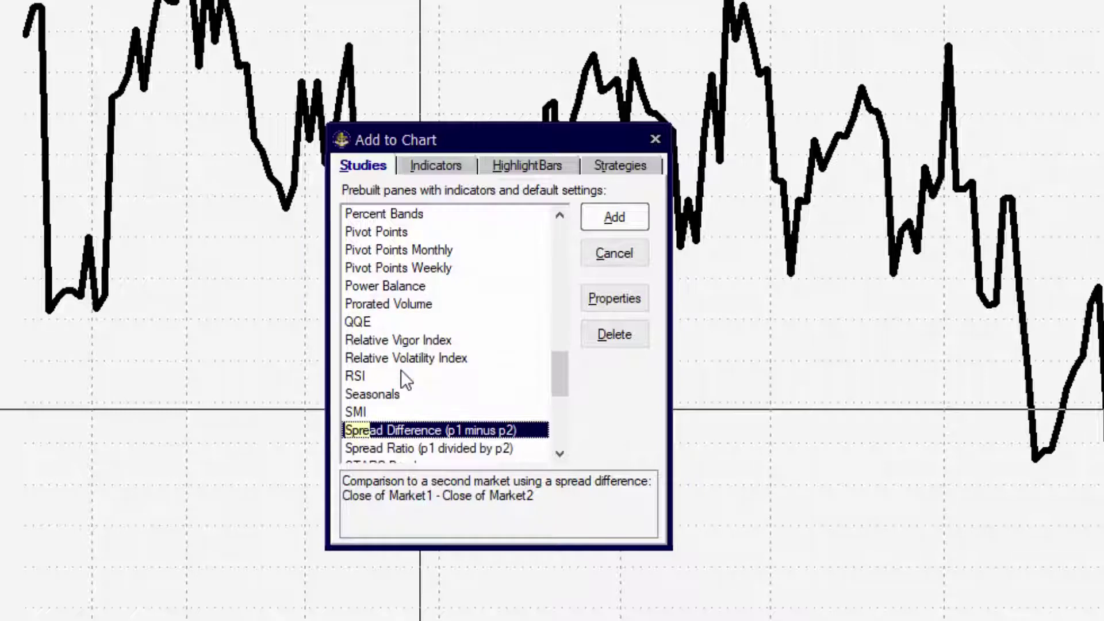
{"action": "left_click", "coordinate": [428, 454]}
{"action": "left_click", "coordinate": [434, 431]}
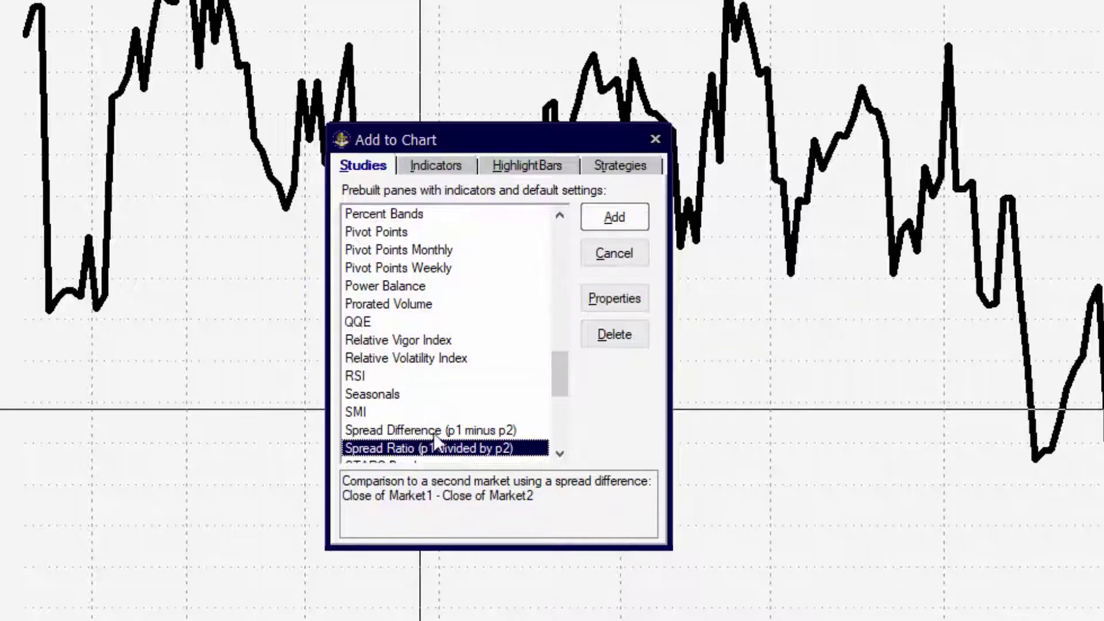
{"action": "left_click", "coordinate": [637, 220]}
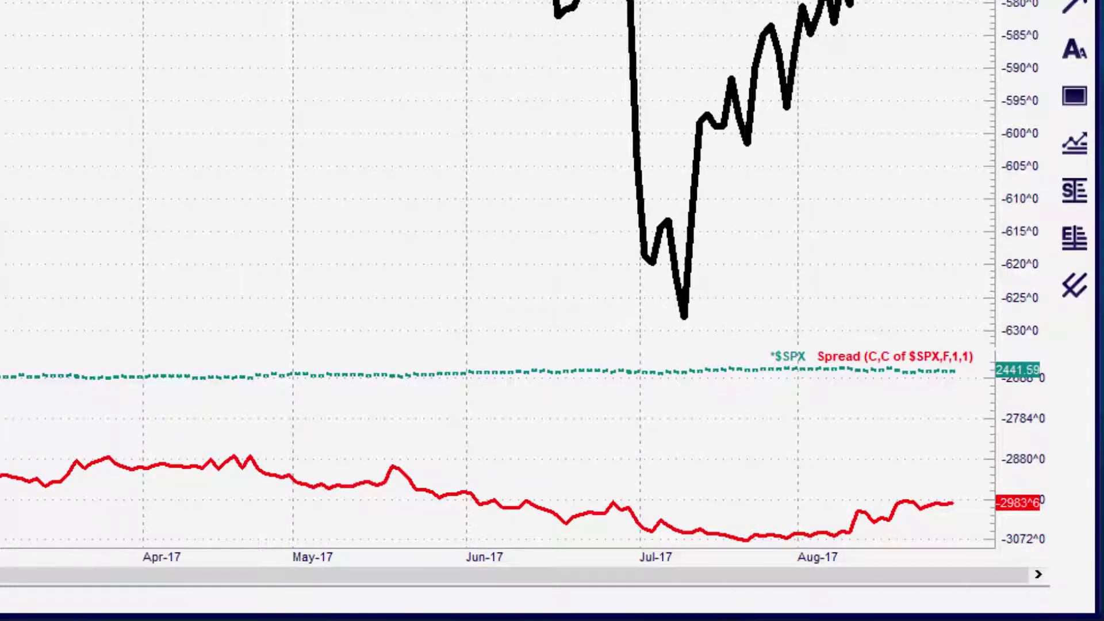
- In Chart Settings, change the Spread Difference comparison symbol from $SPX to DX-055, the US Dollar Index
{"action": "right_click", "coordinate": [3, 11]}
{"action": "left_click", "coordinate": [40, 357]}
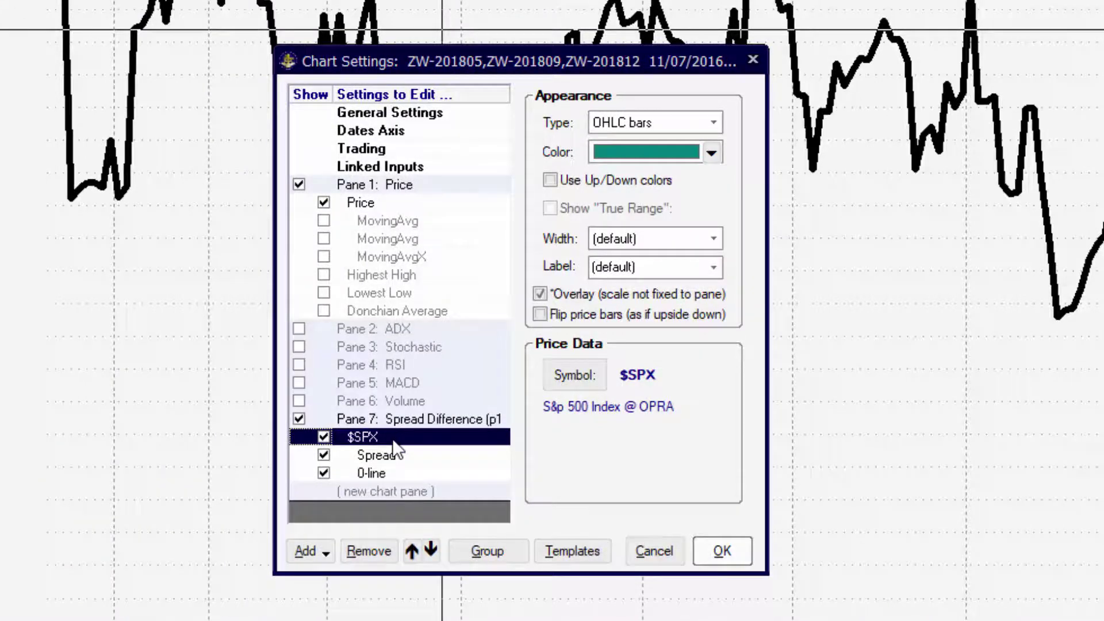
{"action": "left_click", "coordinate": [575, 375]}
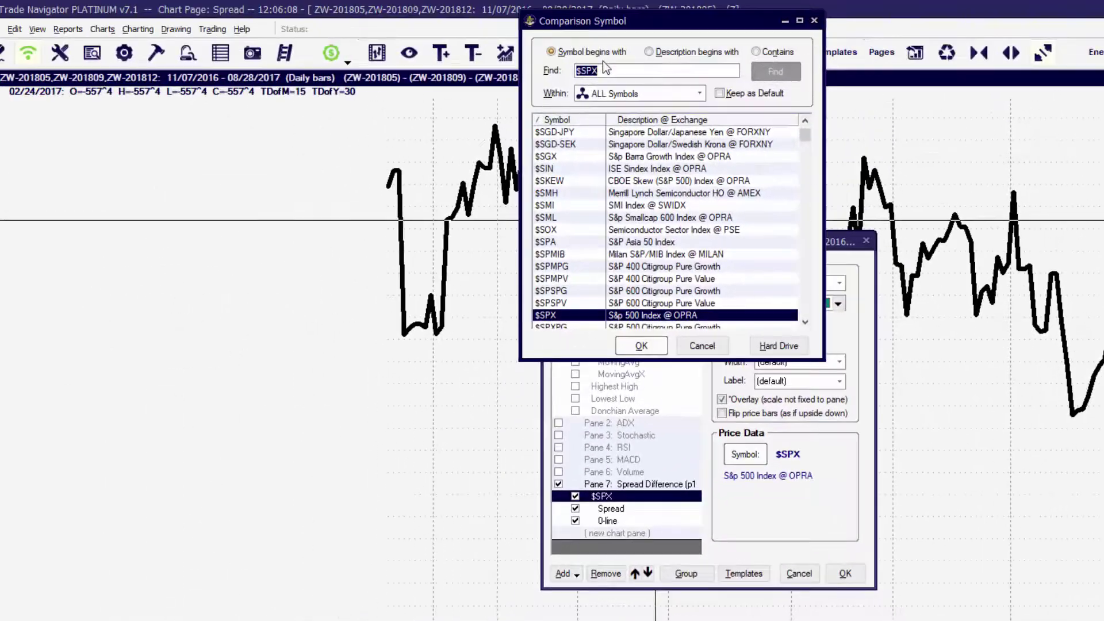
{"action": "type", "text": "dx"}
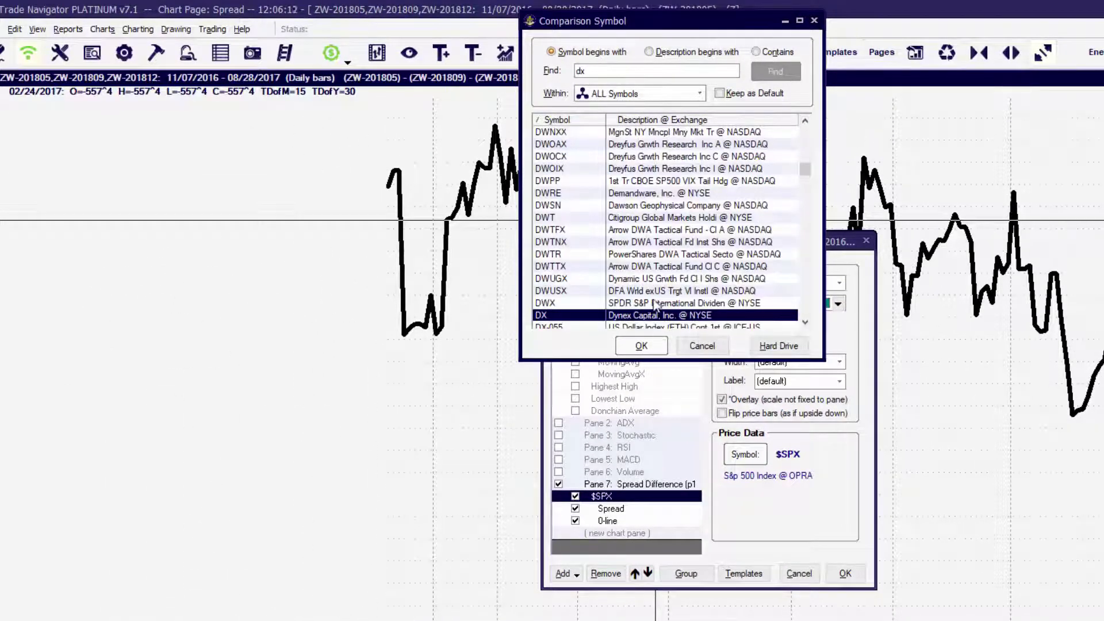
{"action": "scroll", "coordinate": [657, 314], "scroll_direction": "down", "scroll_amount": 1}
{"action": "left_click", "coordinate": [649, 315]}
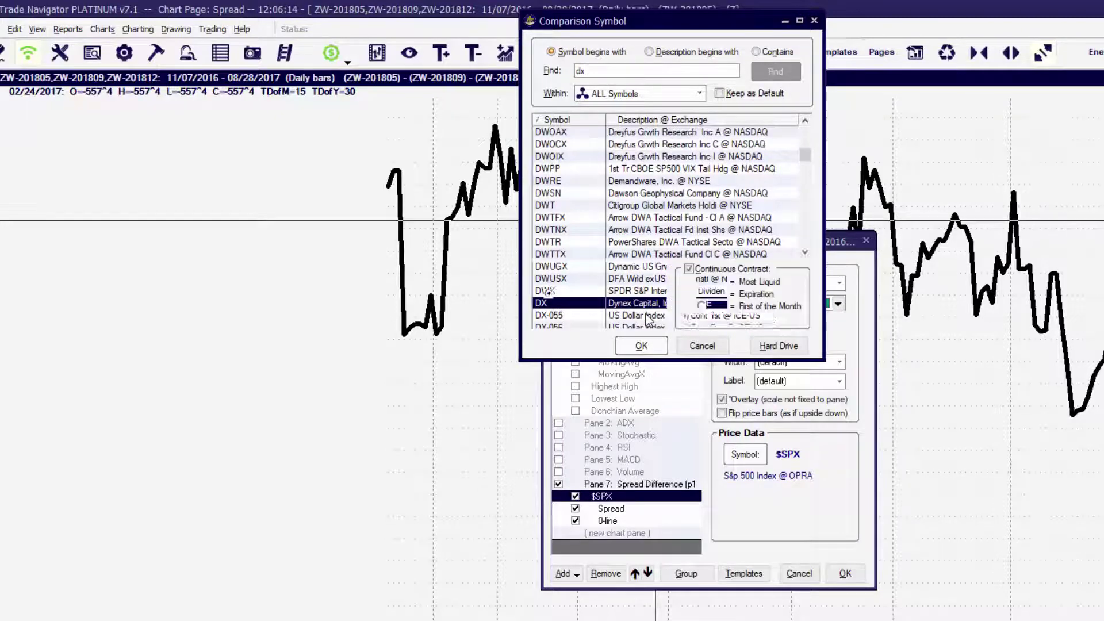
{"action": "left_click", "coordinate": [641, 345]}
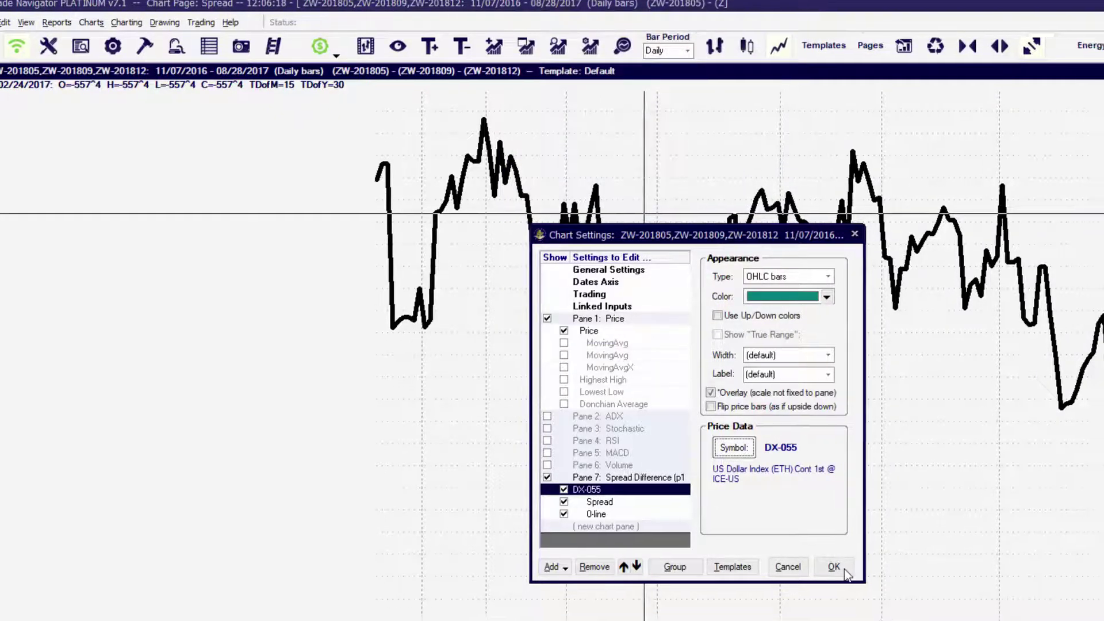
{"action": "left_click", "coordinate": [835, 567]}
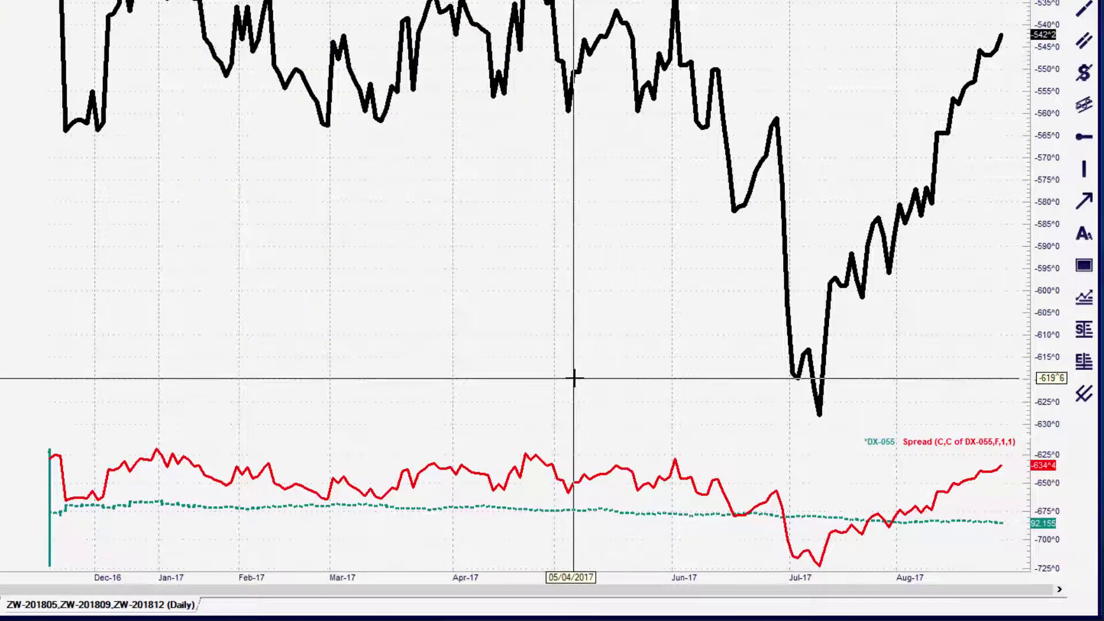